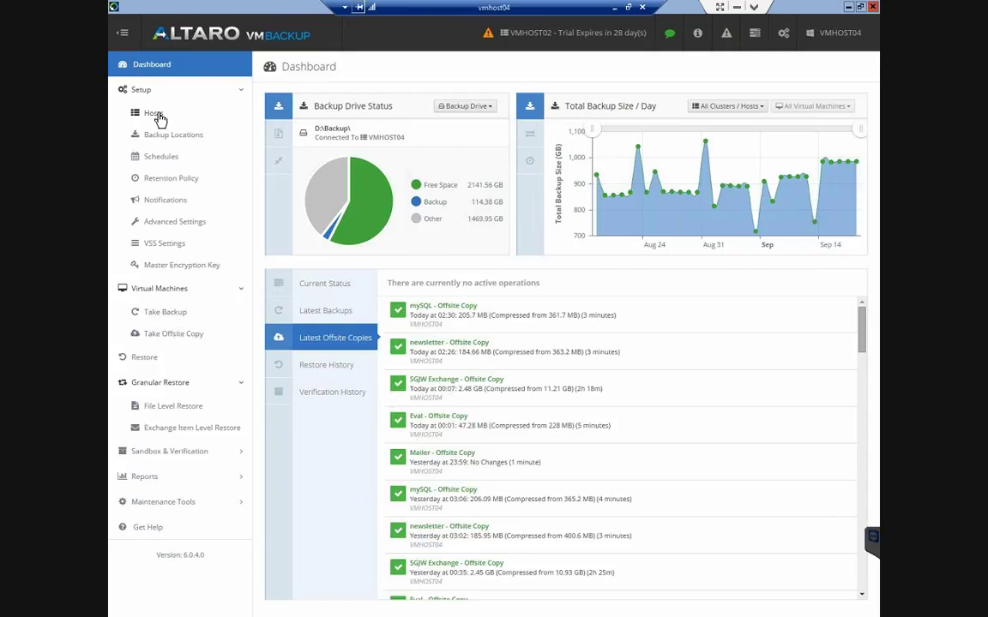
- Open the hosts list and review the connection details required for adding a VMware ESXi Hypervisor host, without adding one
left_click(157, 114)
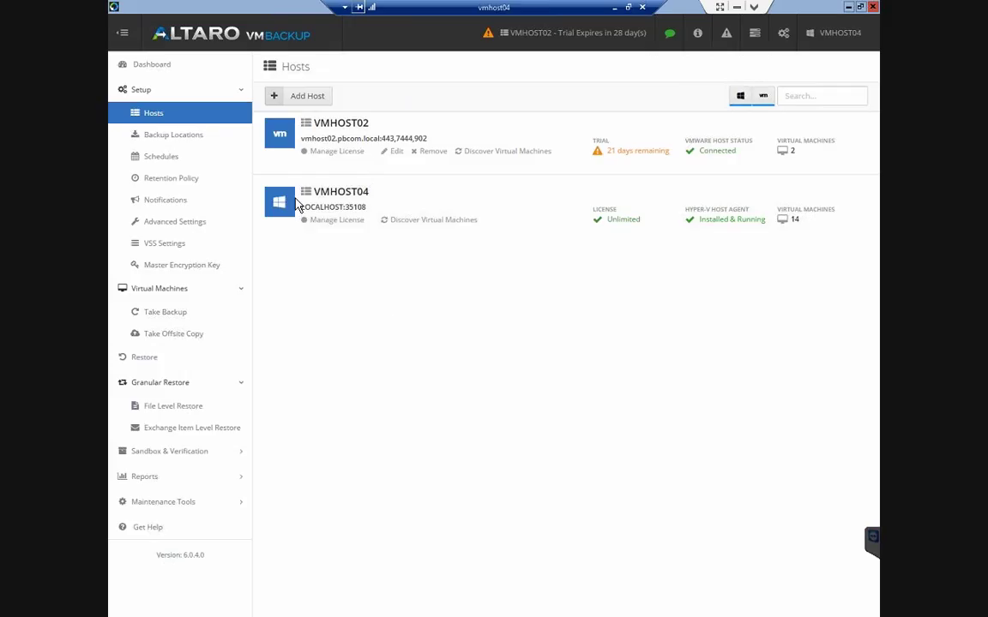
mouse_move(382, 208)
left_click(313, 150)
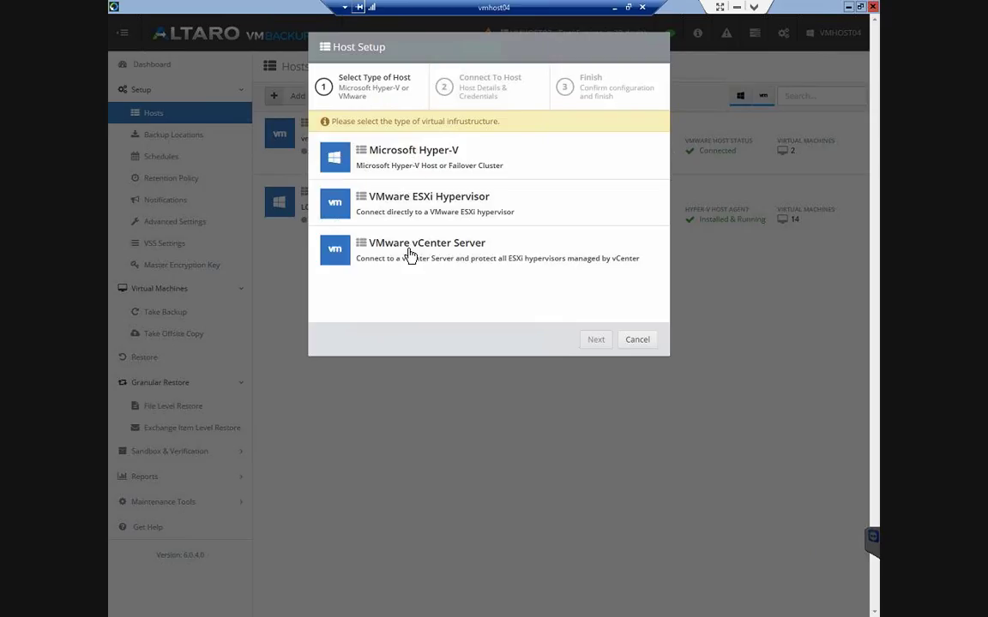
left_click(409, 206)
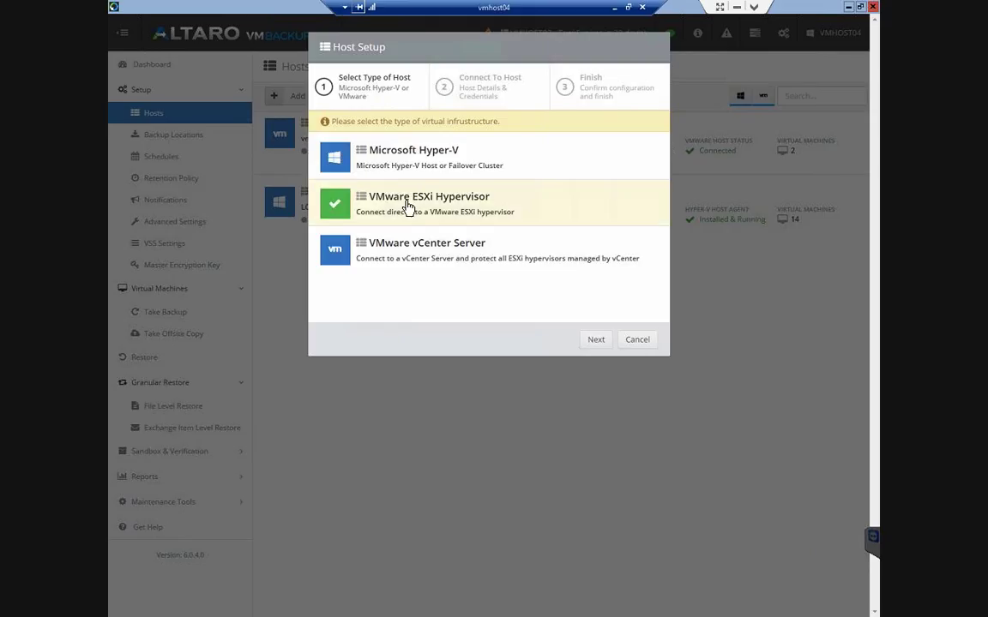
left_click(596, 341)
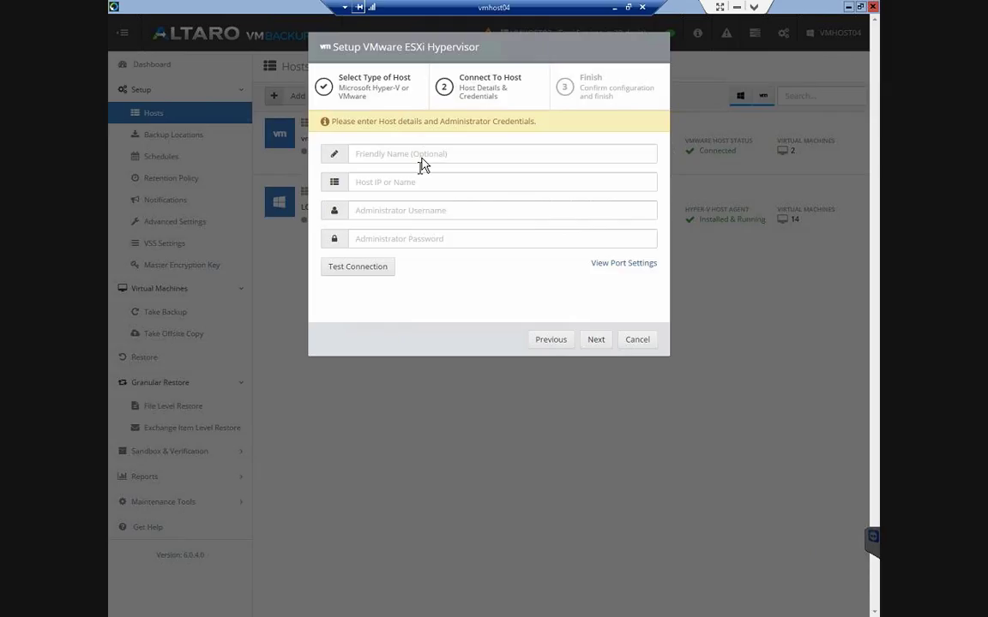
left_click(390, 182)
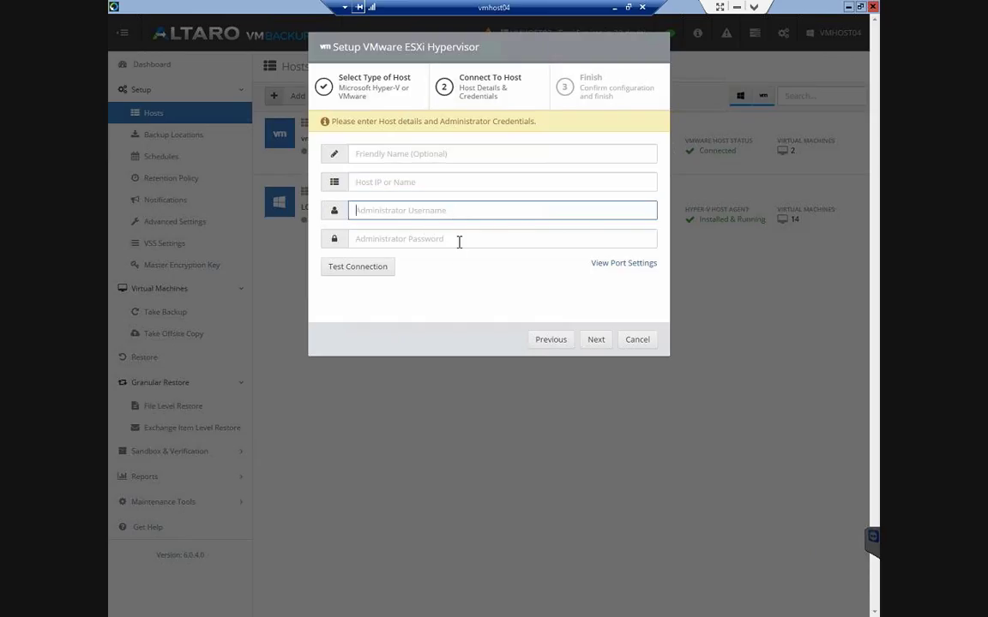
left_click(637, 340)
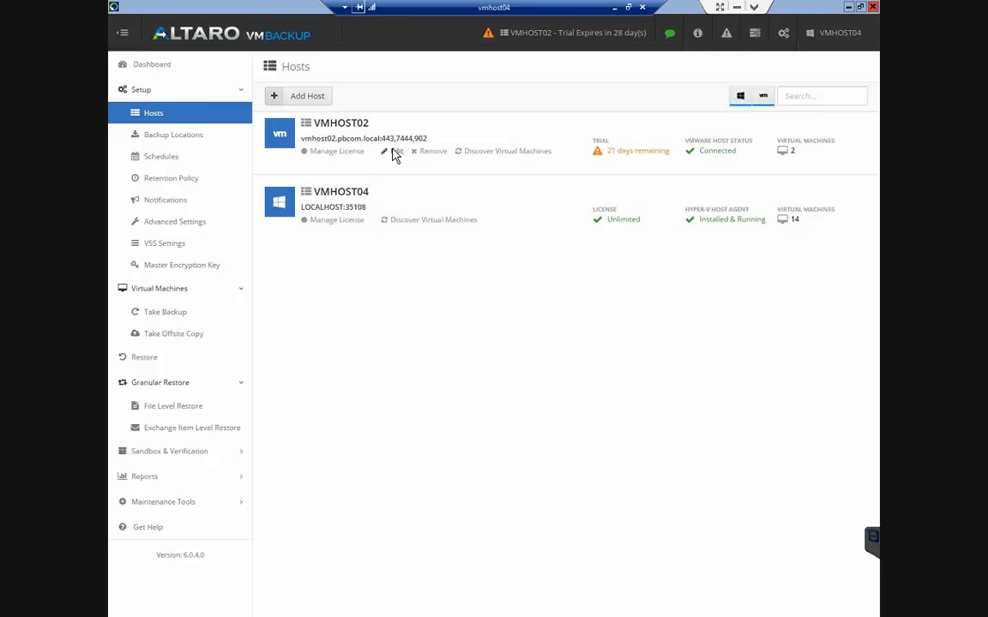
- Review the connection settings of host VMHOST02 and close them without saving
left_click(394, 153)
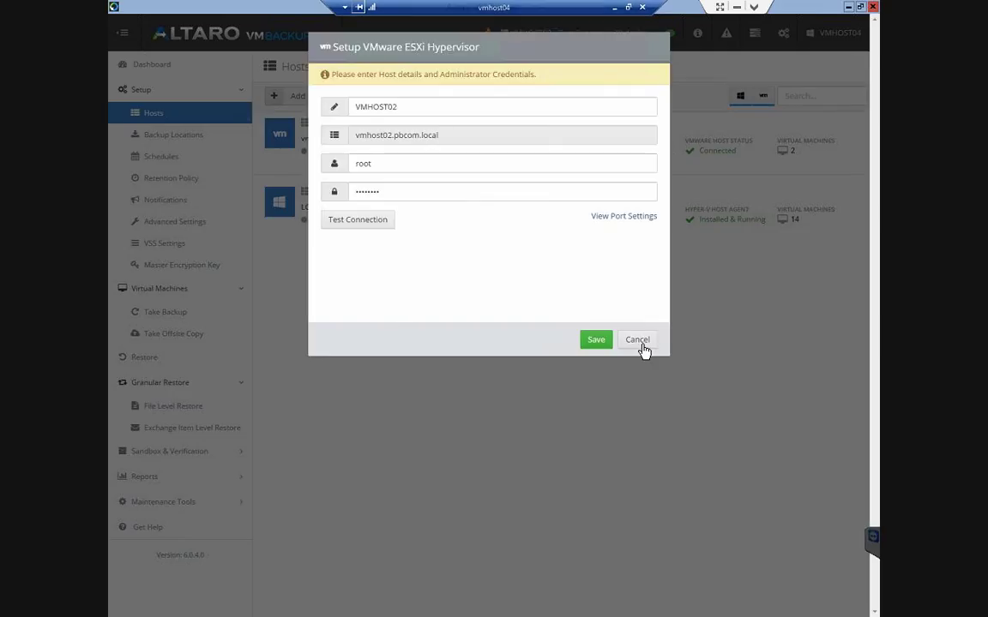
left_click(642, 343)
left_click(638, 343)
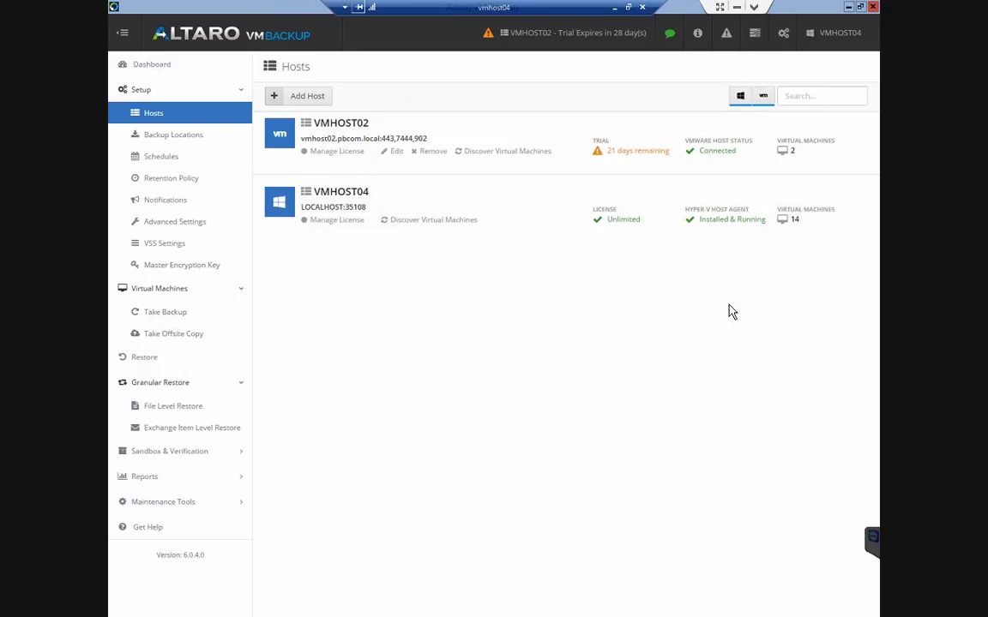
- Examine the Backup Locations infrastructure tree, including the VMHOST04 machines, the whole infrastructure and the Win2012R2Eval machine under VMware
left_click(155, 135)
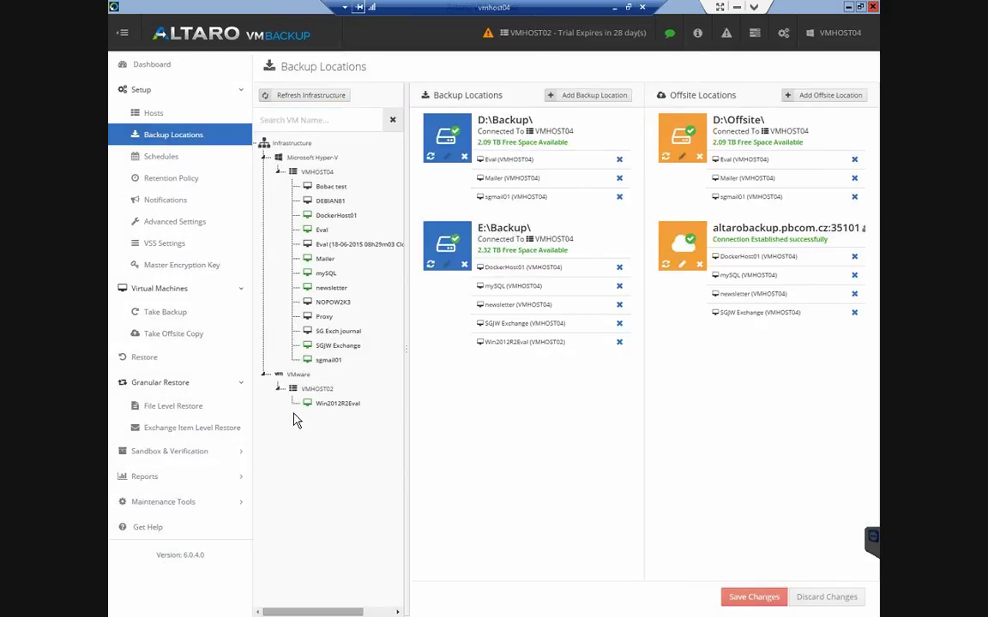
left_click(281, 173)
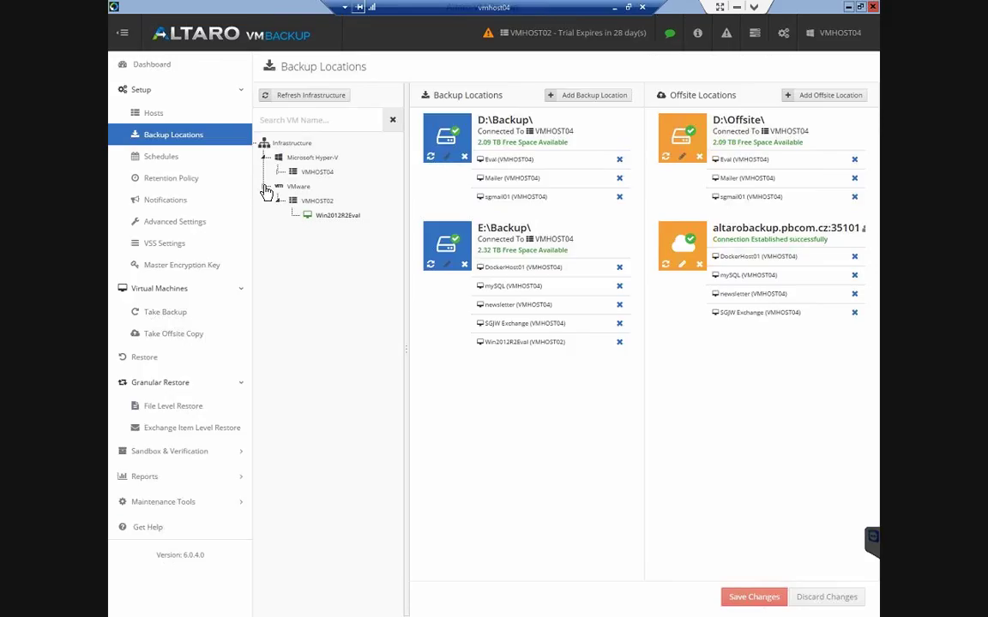
left_click(266, 187)
left_click(275, 184)
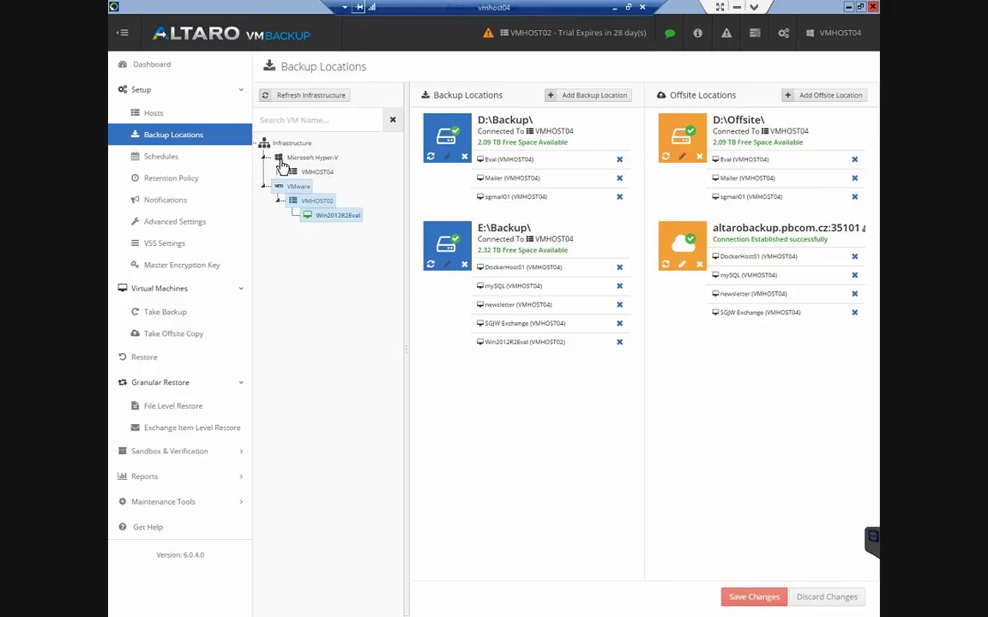
left_click(265, 160)
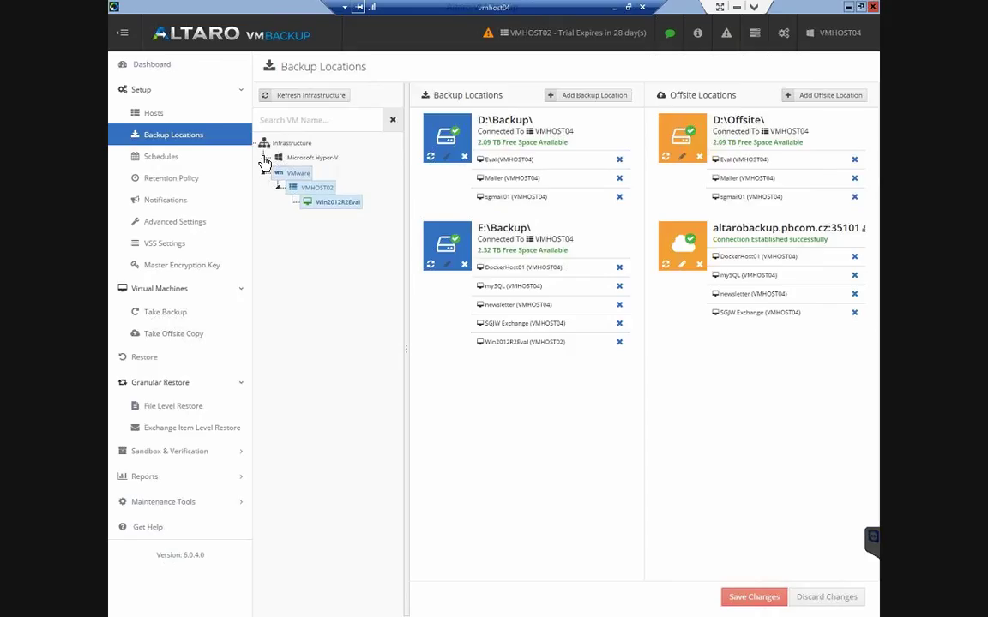
left_click(265, 161)
left_click(278, 172)
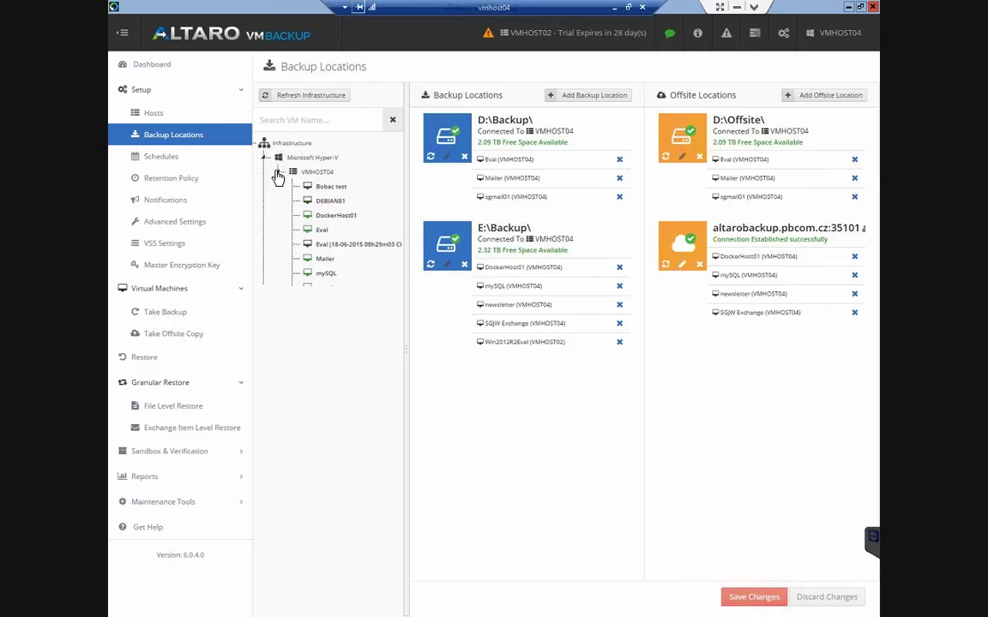
left_click(317, 174)
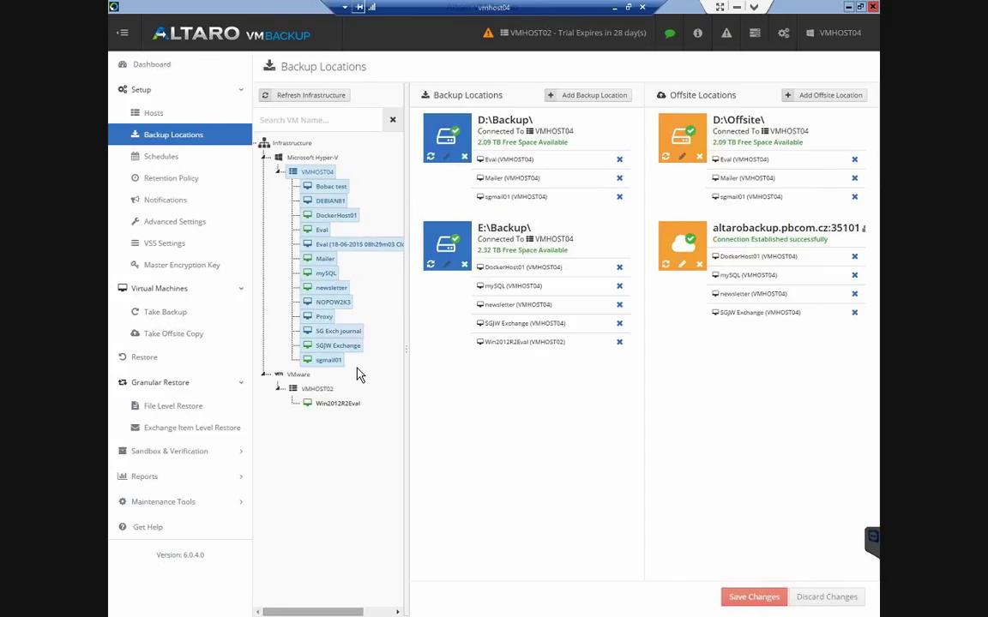
left_click(292, 143)
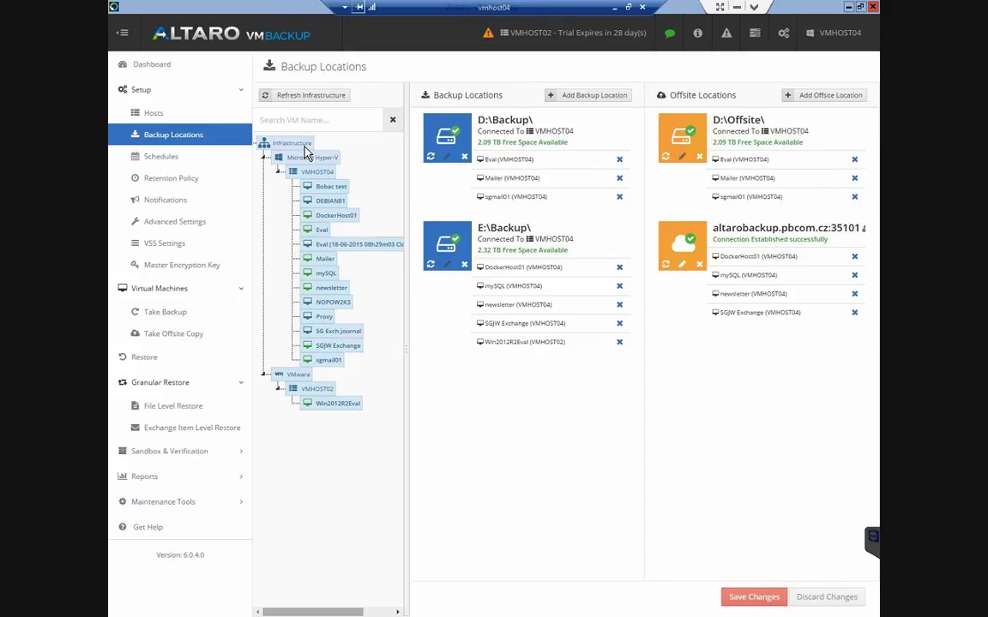
left_click(340, 406)
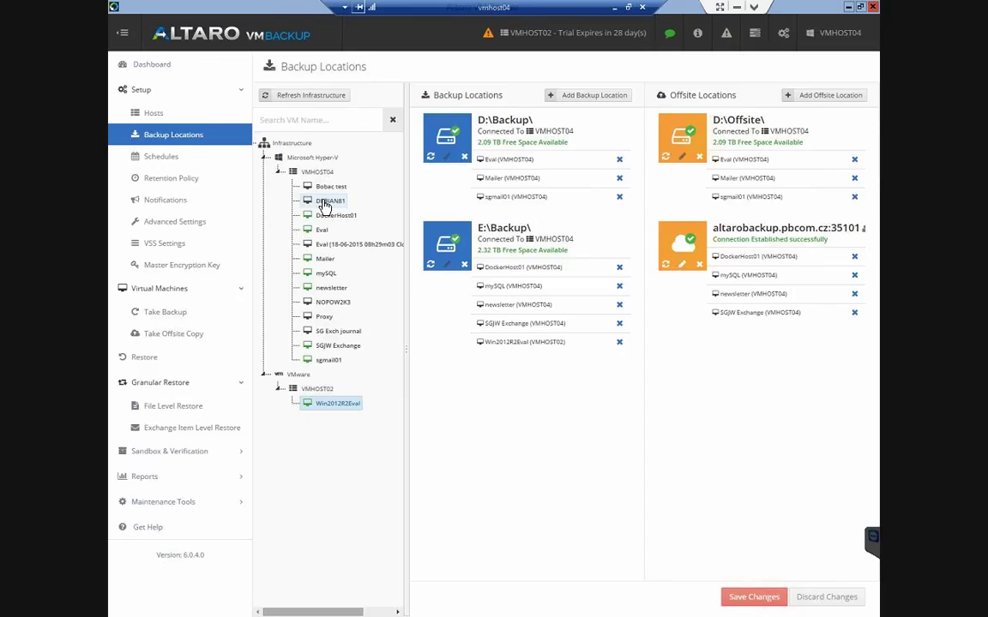
- Assign DEBIAN81 to the D:\Backup\ backup location and the D:\Offsite\ offsite location, and discard both assignments
left_click_drag(330, 204, 497, 176)
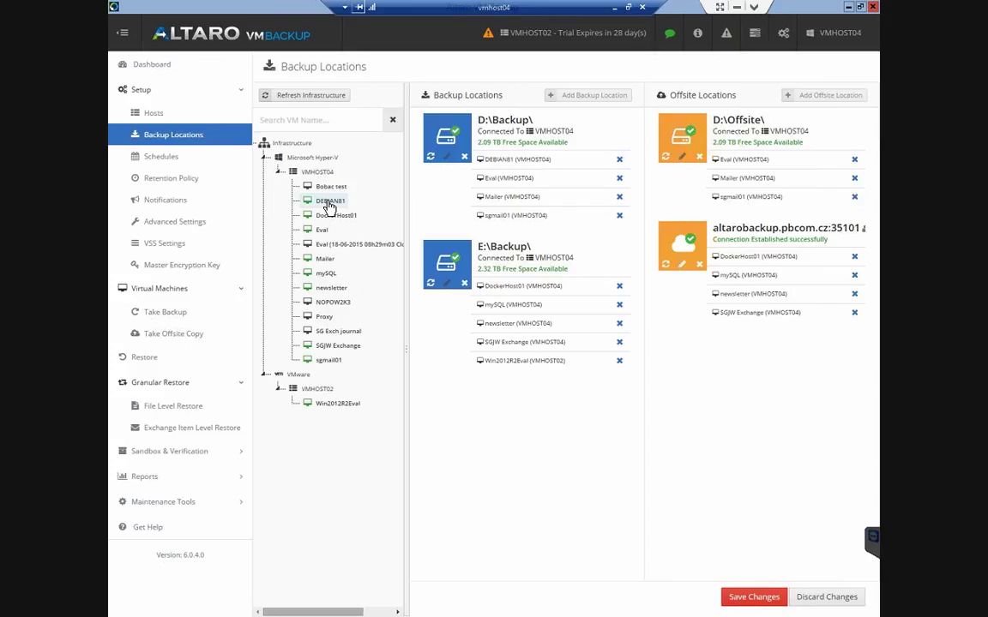
left_click_drag(329, 207, 754, 165)
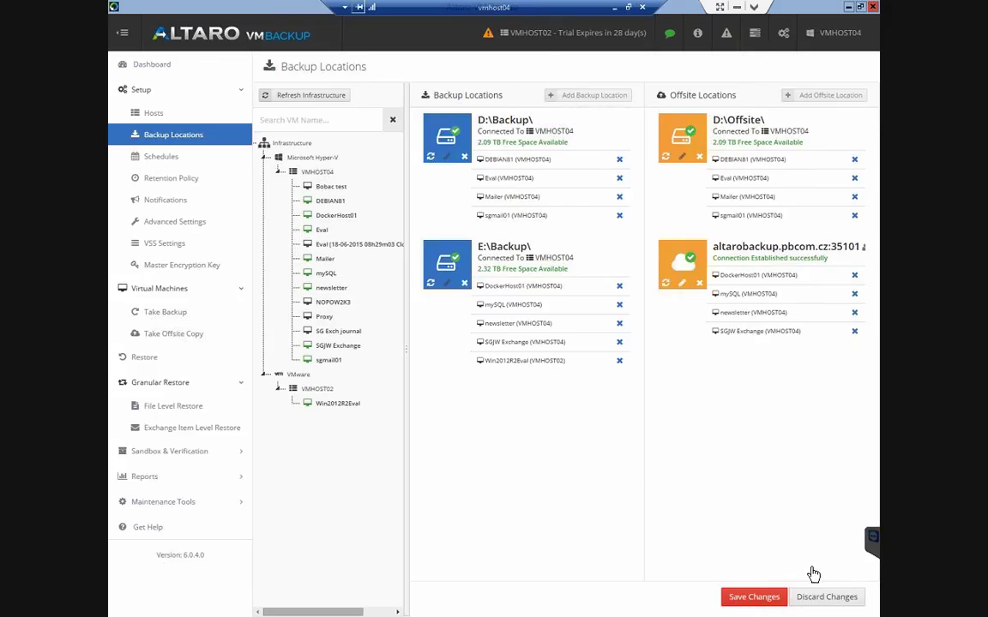
left_click(833, 596)
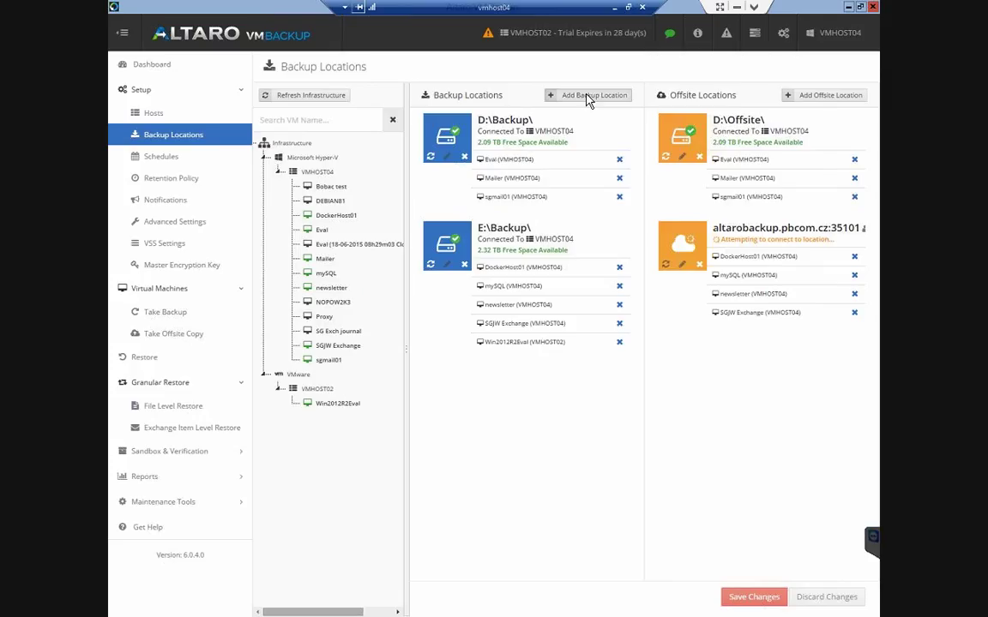
- Review the location types offered for a new backup location and a new offsite location, without adding either
left_click(588, 96)
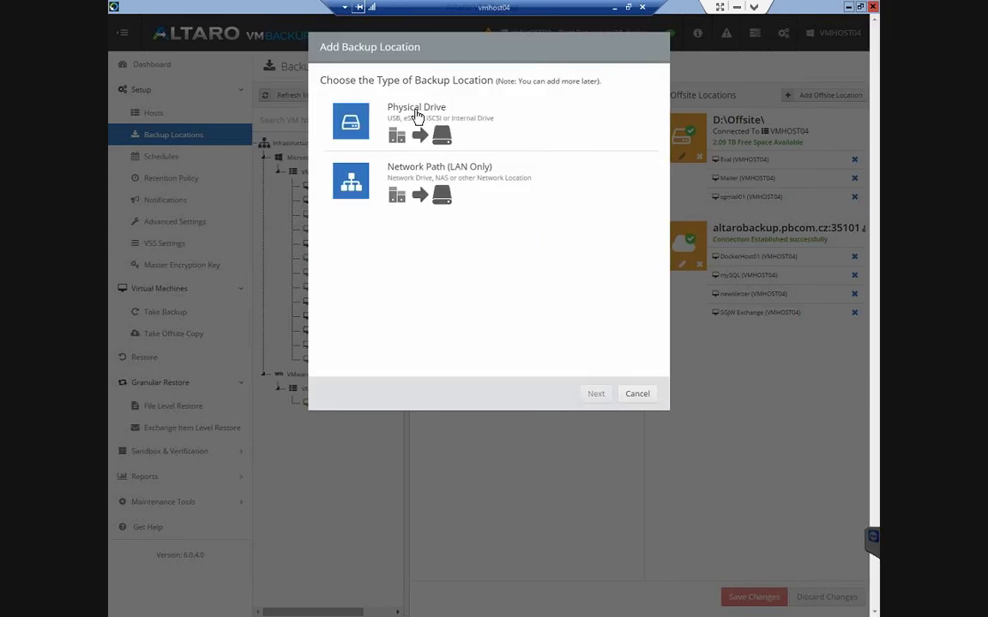
left_click(452, 190)
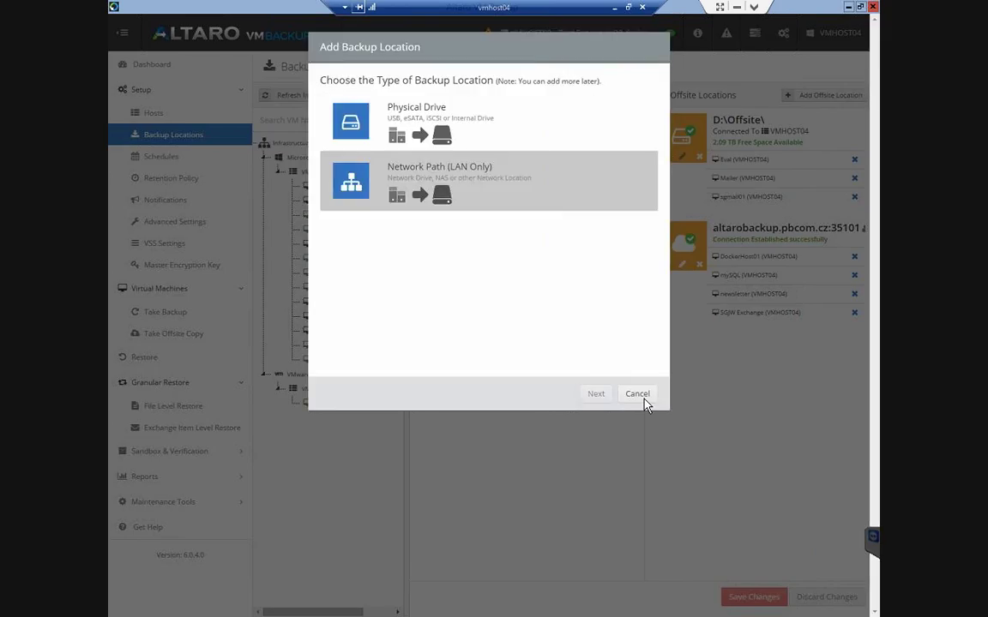
left_click(690, 273)
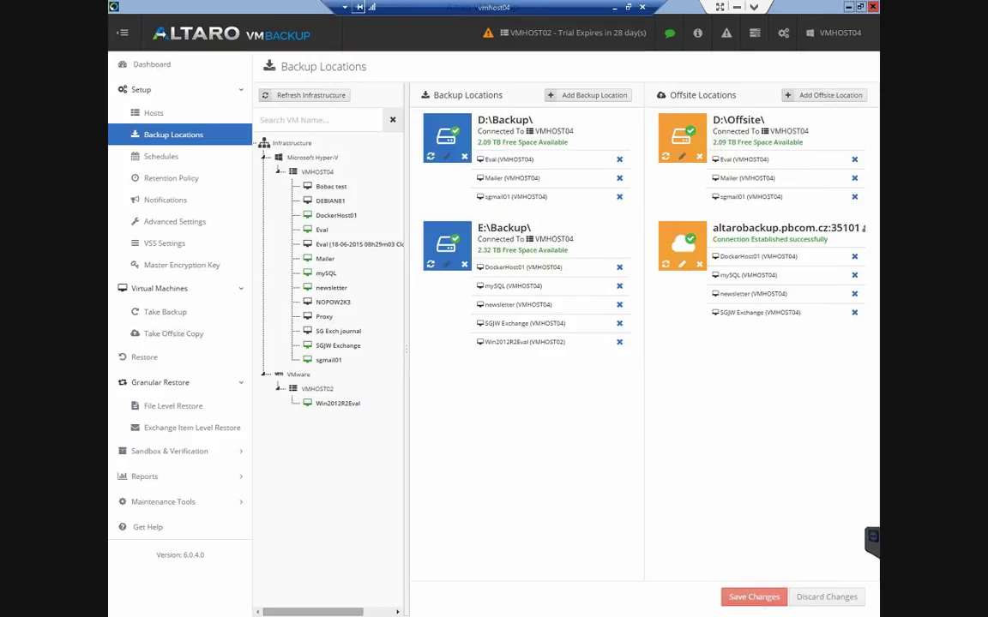
left_click(832, 102)
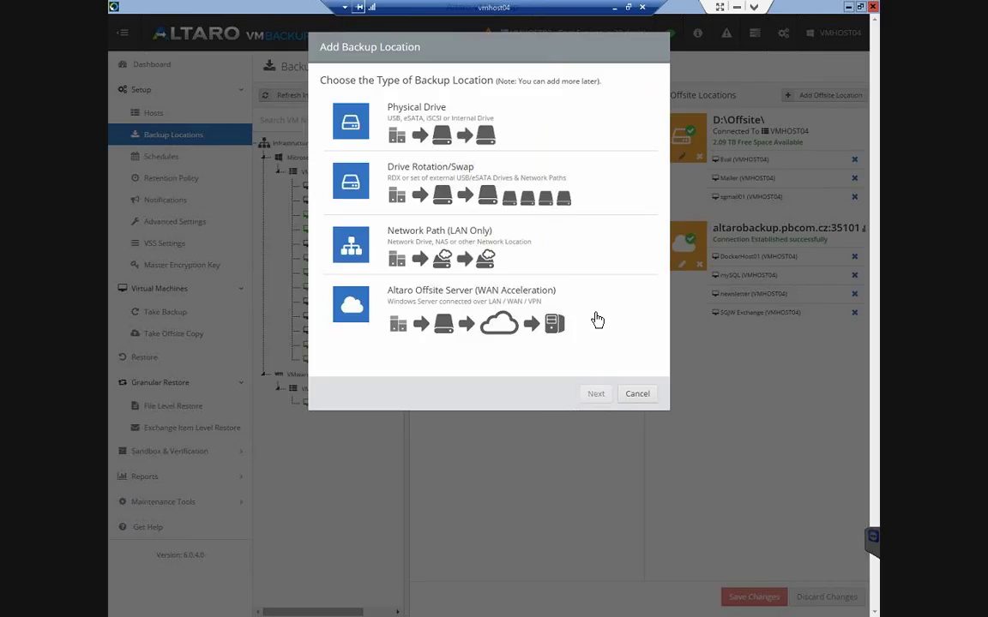
left_click(637, 394)
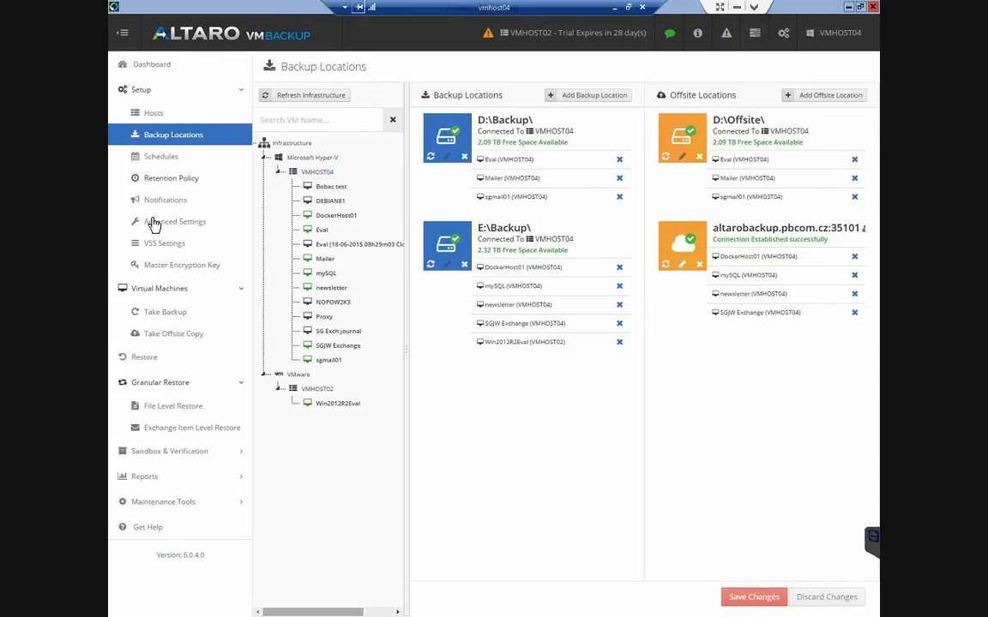
- Take a backup of the Win2012R2Eval virtual machine on VMHOST02
left_click(170, 319)
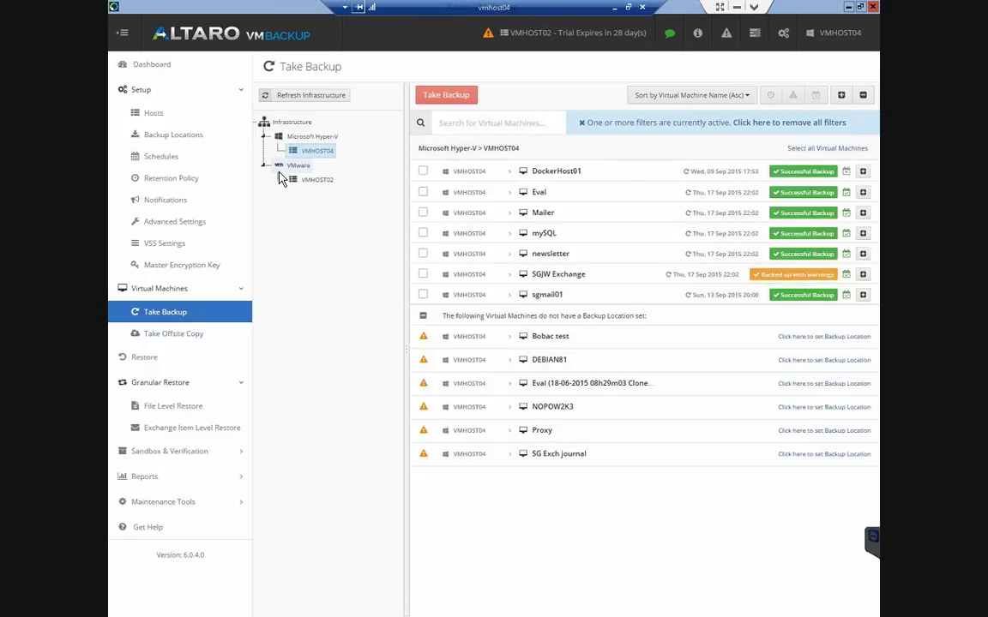
left_click(314, 179)
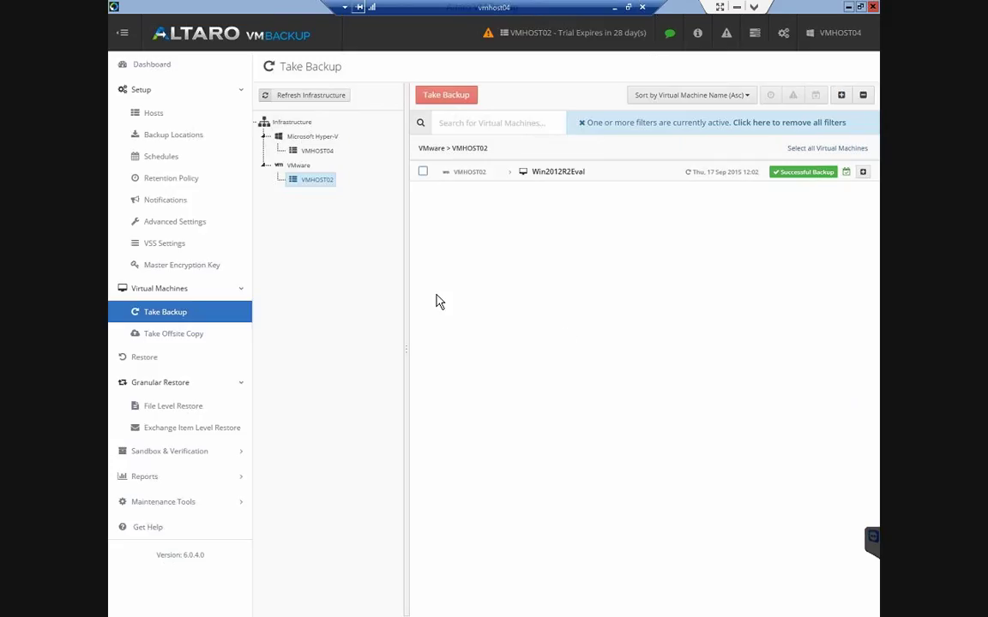
left_click(451, 171)
left_click(457, 92)
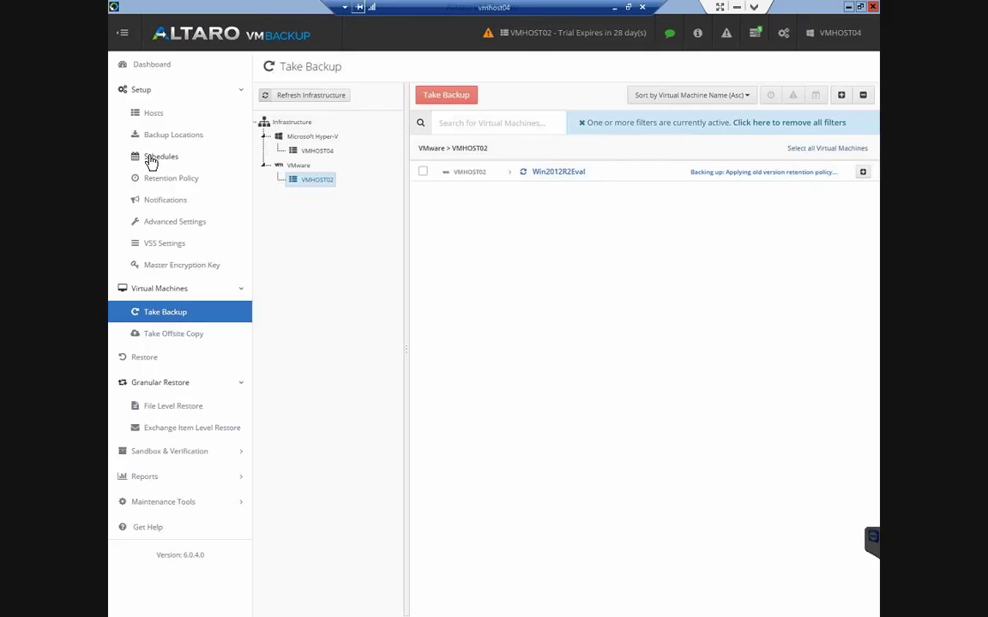
- Examine the recurrence, backup time and offsite copy settings of the 22:00 backup schedule, and close it without saving
left_click(150, 163)
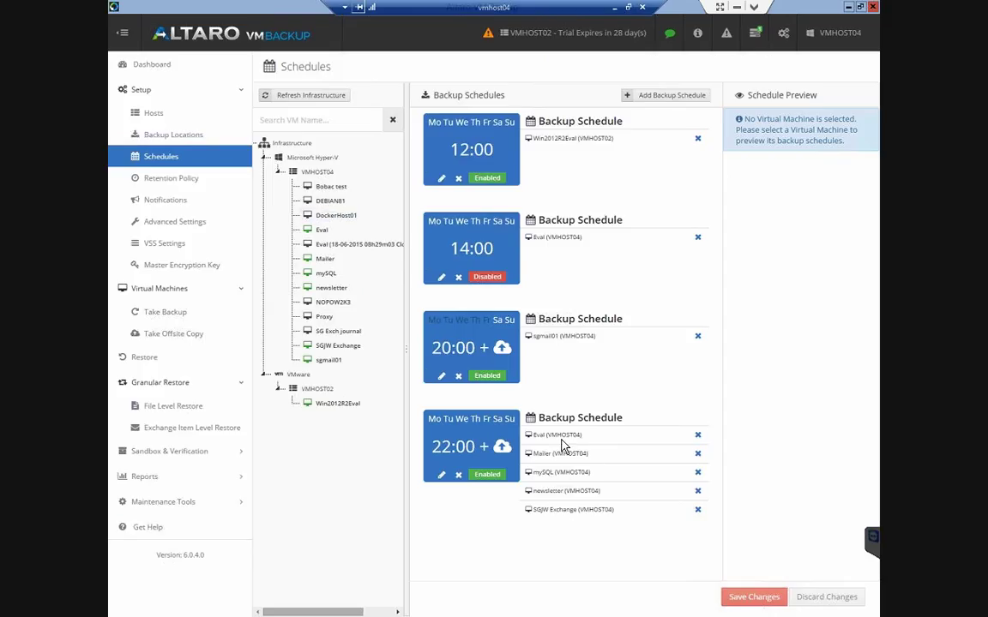
left_click(443, 480)
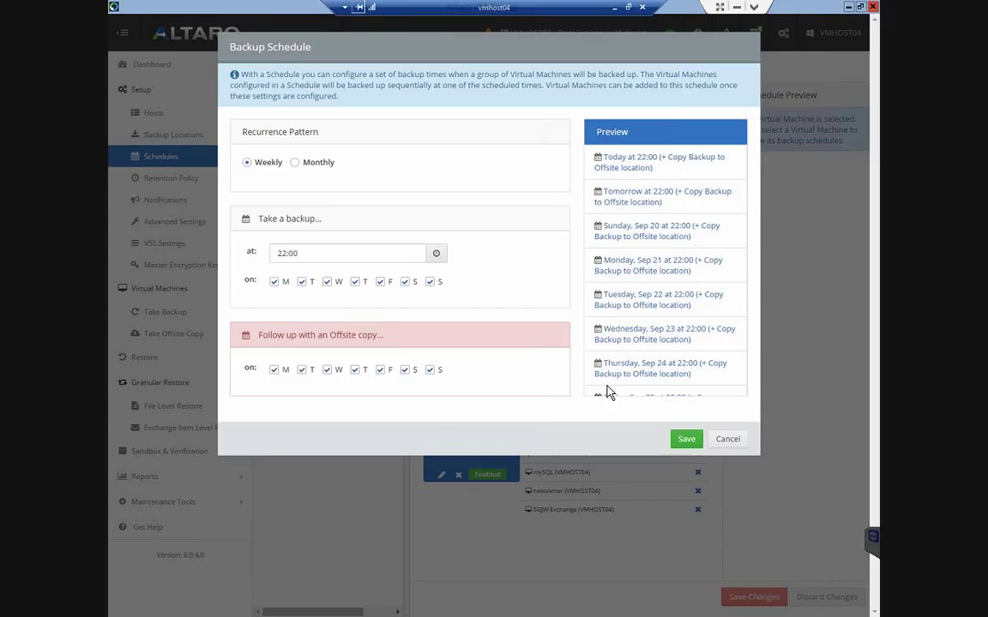
left_click(727, 440)
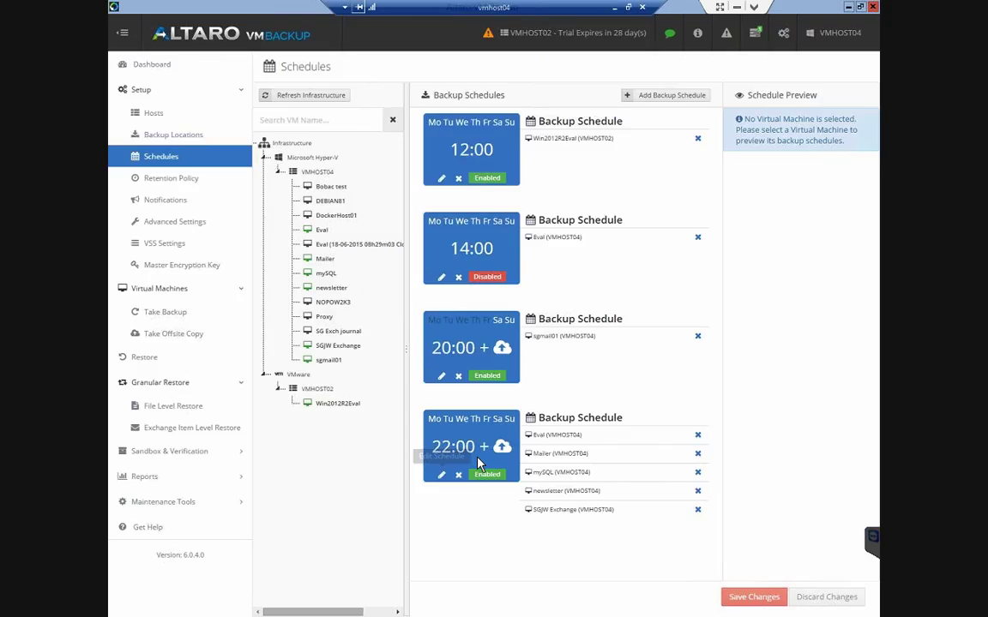
- Prepare a restore of the DockerHost01 virtual machine from E:\Backup\ and examine its version, clone name, host, location and network card options
left_click(152, 364)
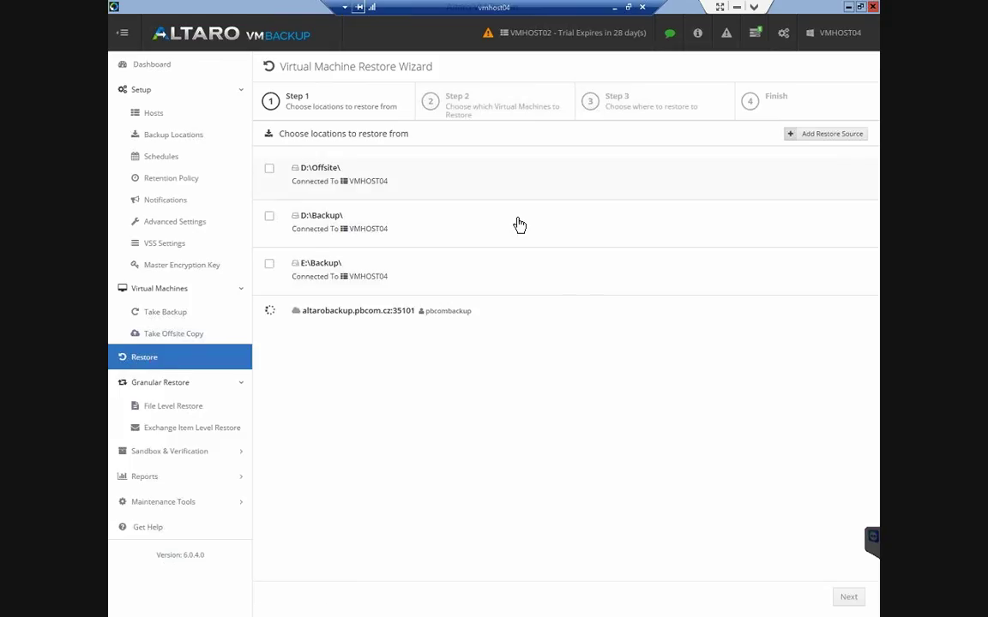
left_click(269, 264)
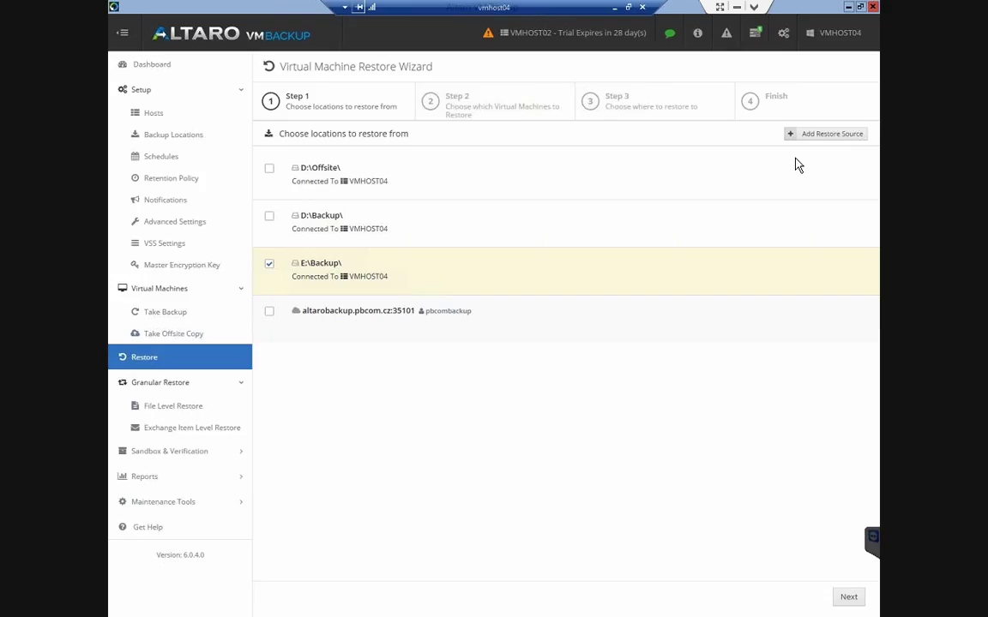
left_click(827, 597)
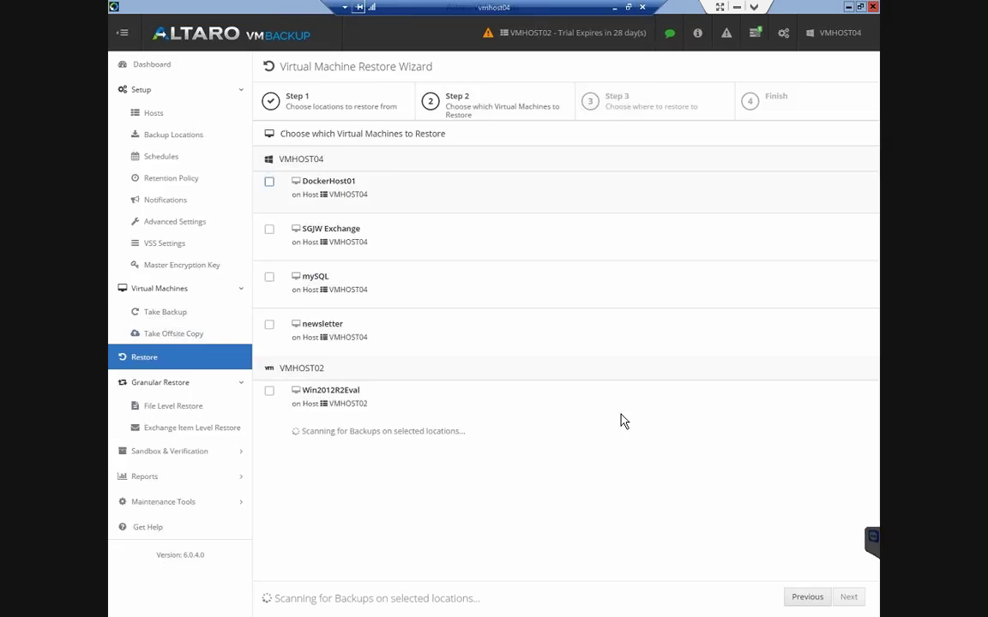
left_click(848, 598)
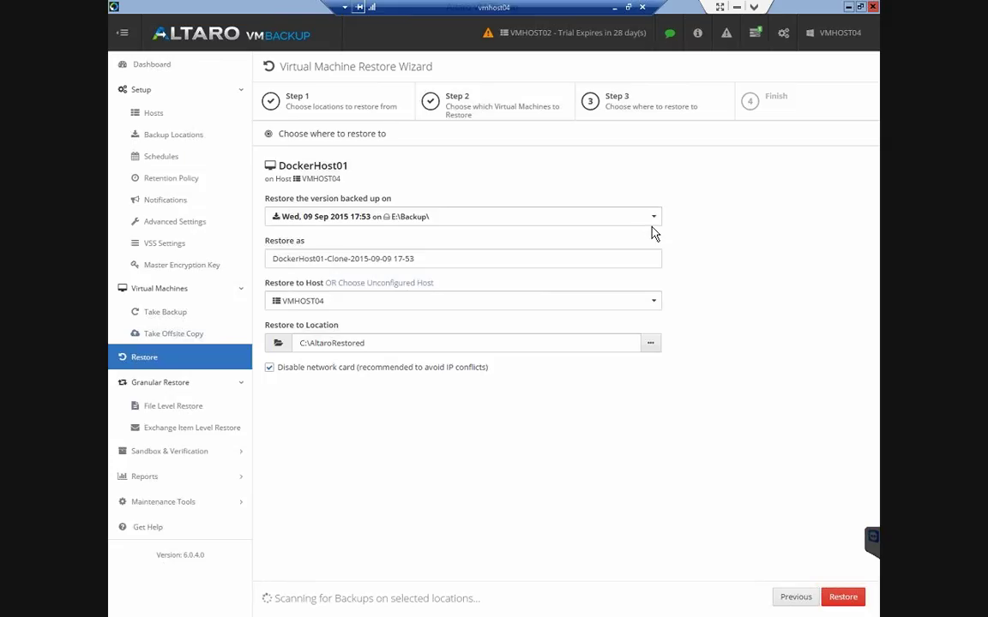
left_click(269, 369)
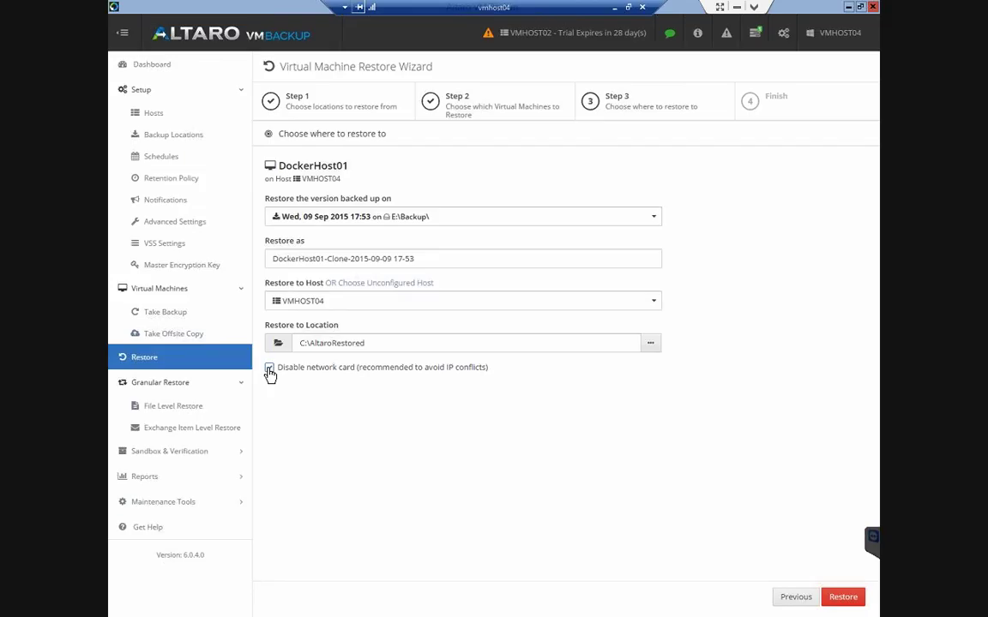
- Discard the restore session and try a file level restore of Win2012R2Eval on VMHOST02 from the E:\Backup\ source
left_click(186, 409)
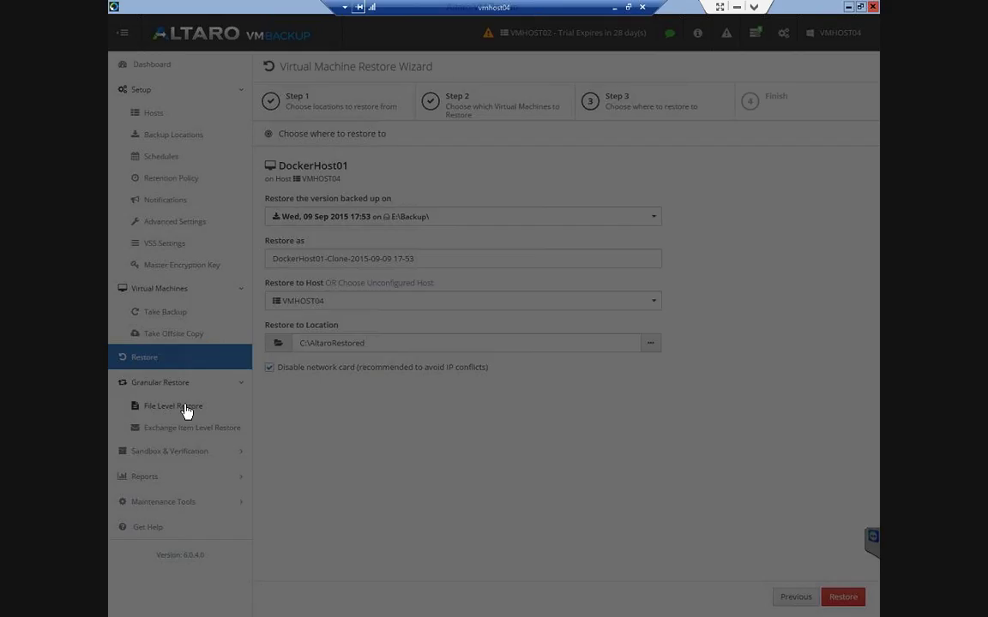
left_click(448, 204)
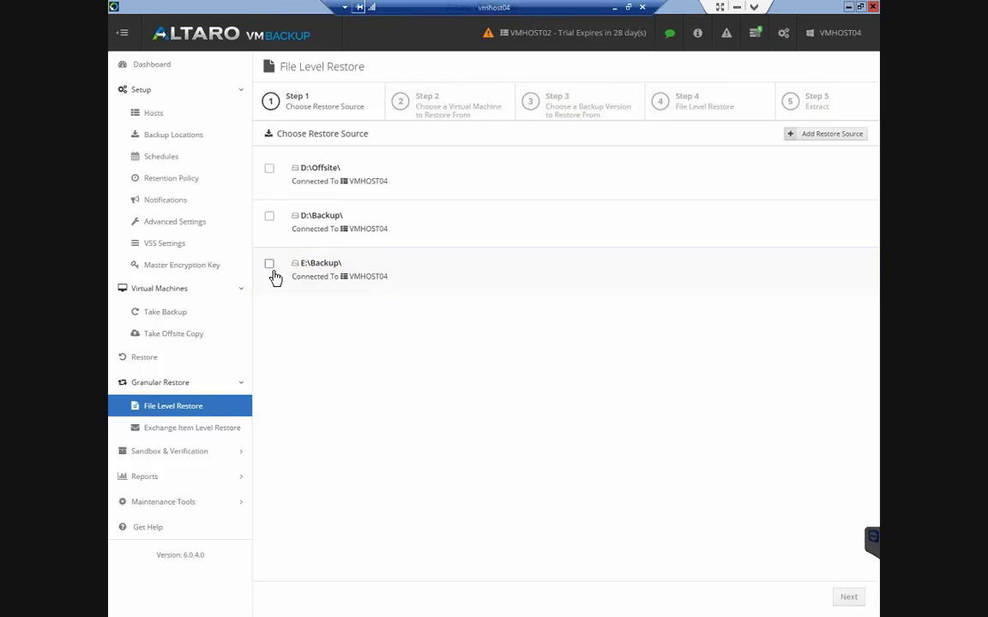
left_click(270, 266)
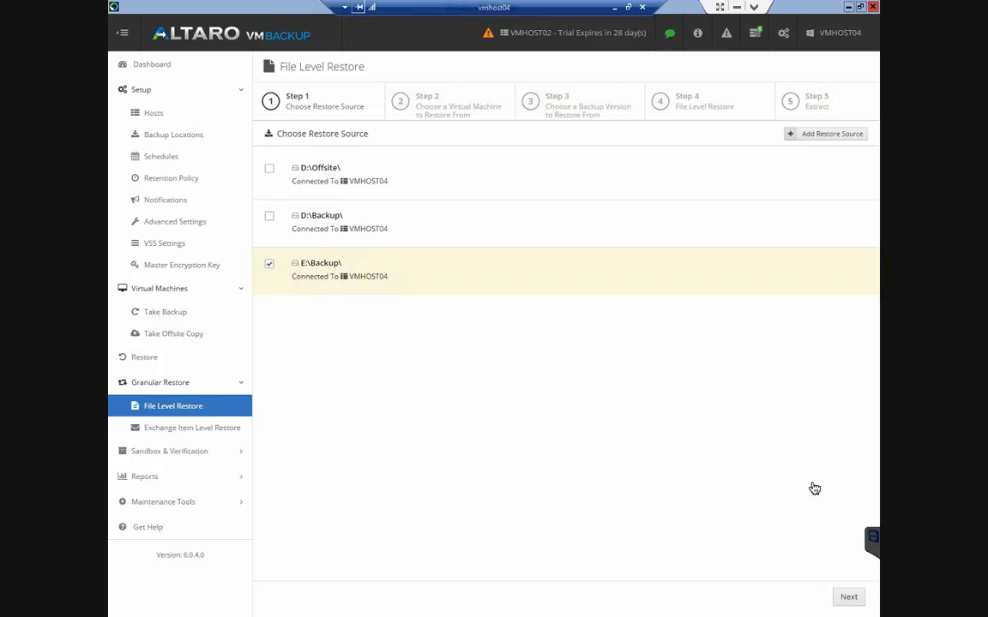
left_click(847, 596)
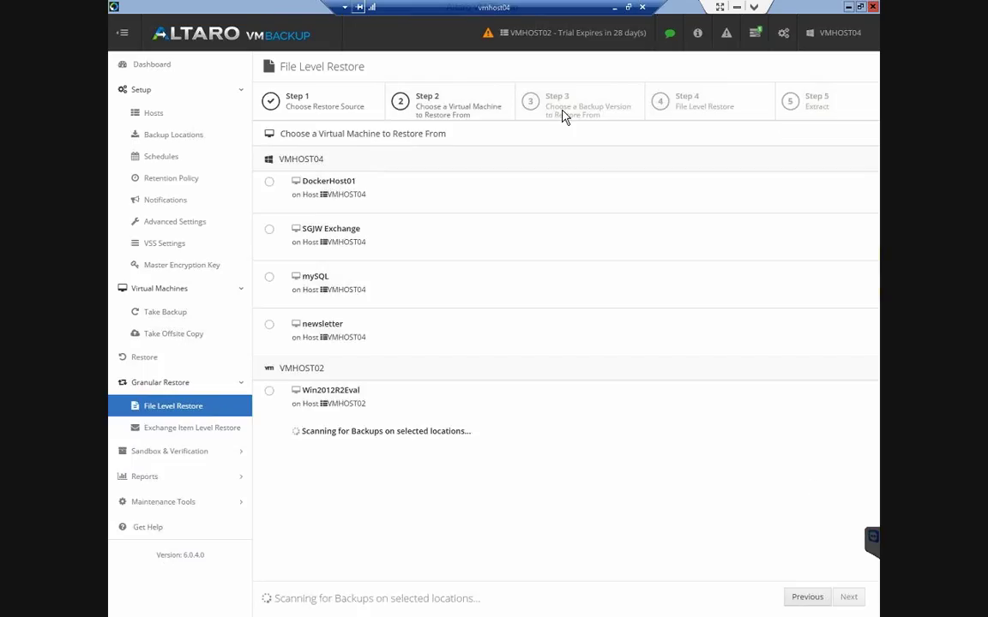
left_click(270, 395)
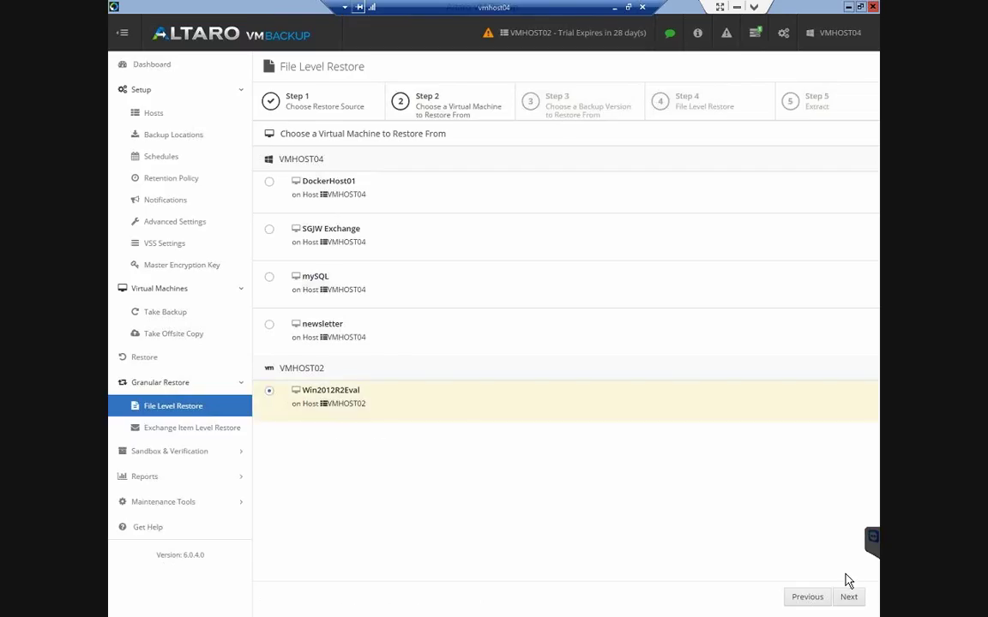
left_click(836, 586)
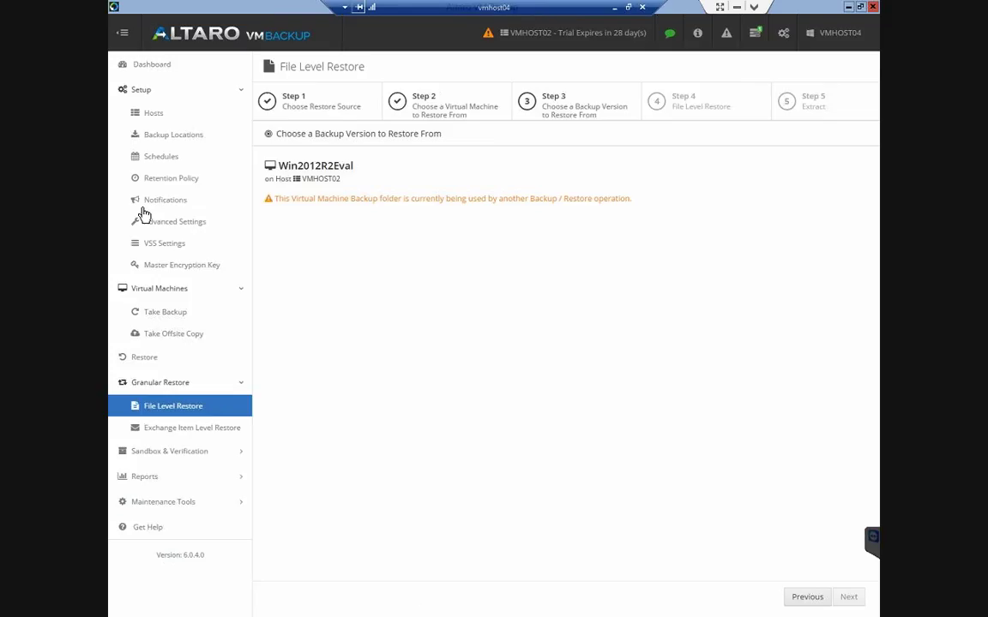
- In the VSS settings, enable log truncation for Win2012R2Eval, review its Altaro VM Tools installation choices, and discard the change
left_click(152, 251)
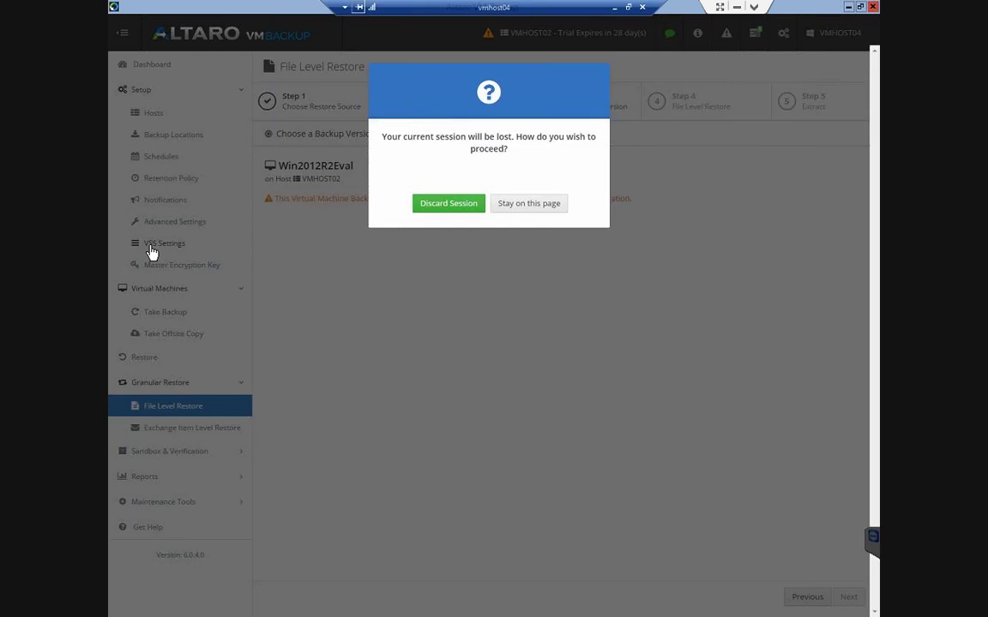
left_click(472, 203)
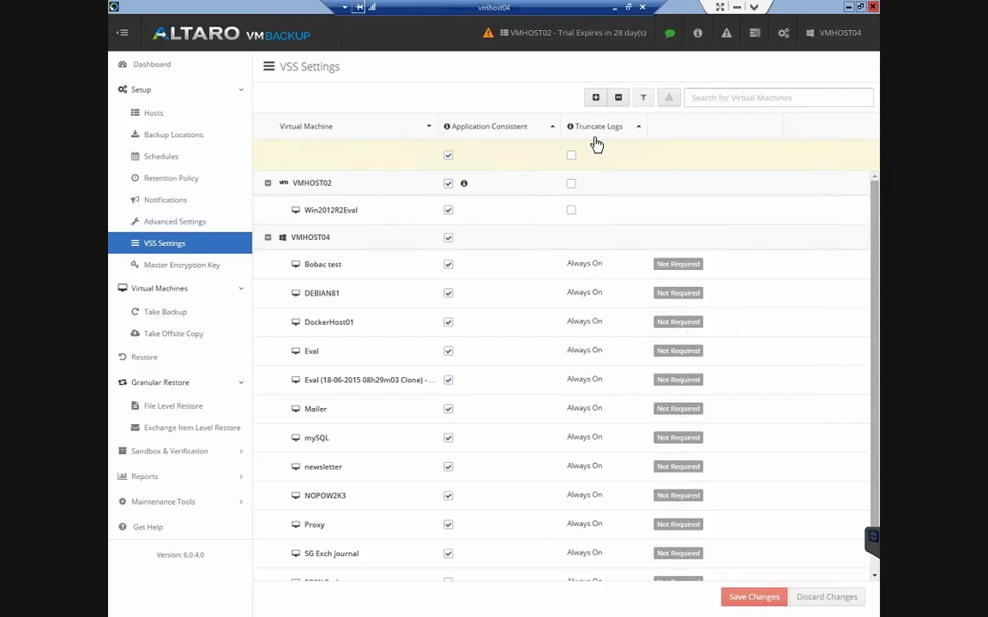
mouse_move(595, 128)
left_click(571, 212)
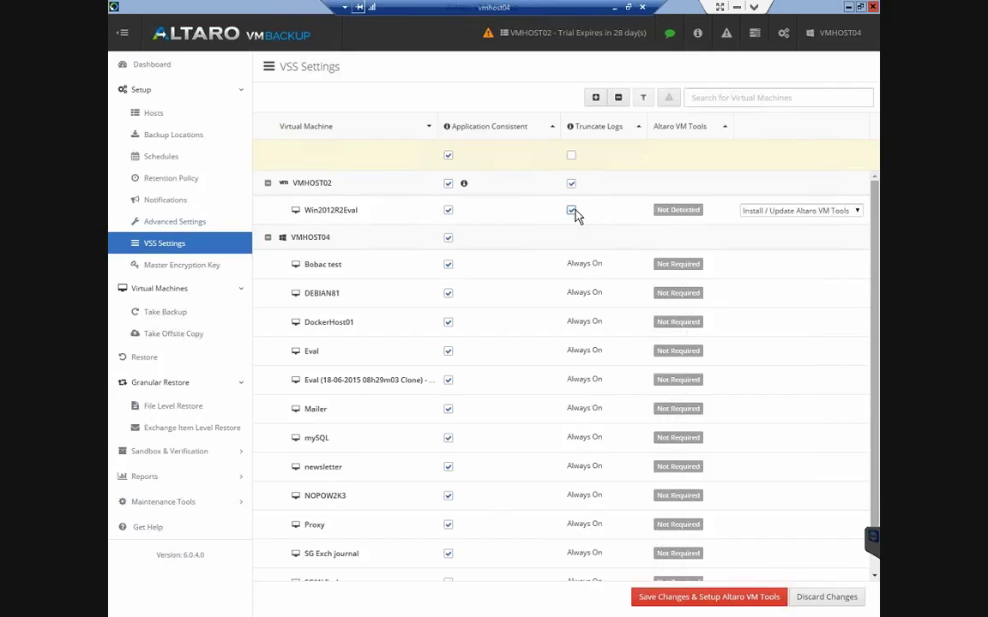
left_click(796, 212)
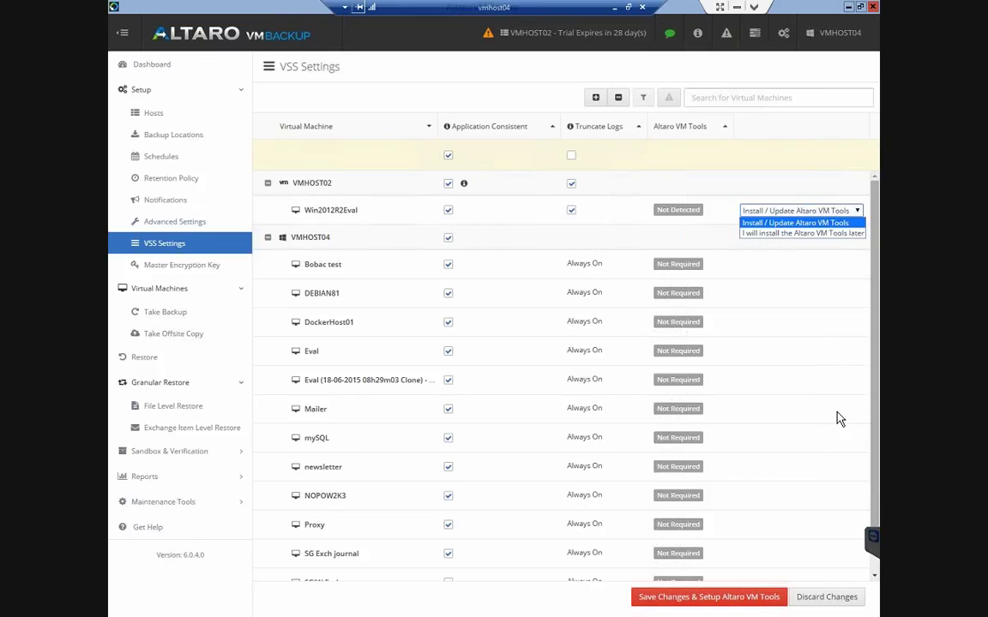
left_click(872, 403)
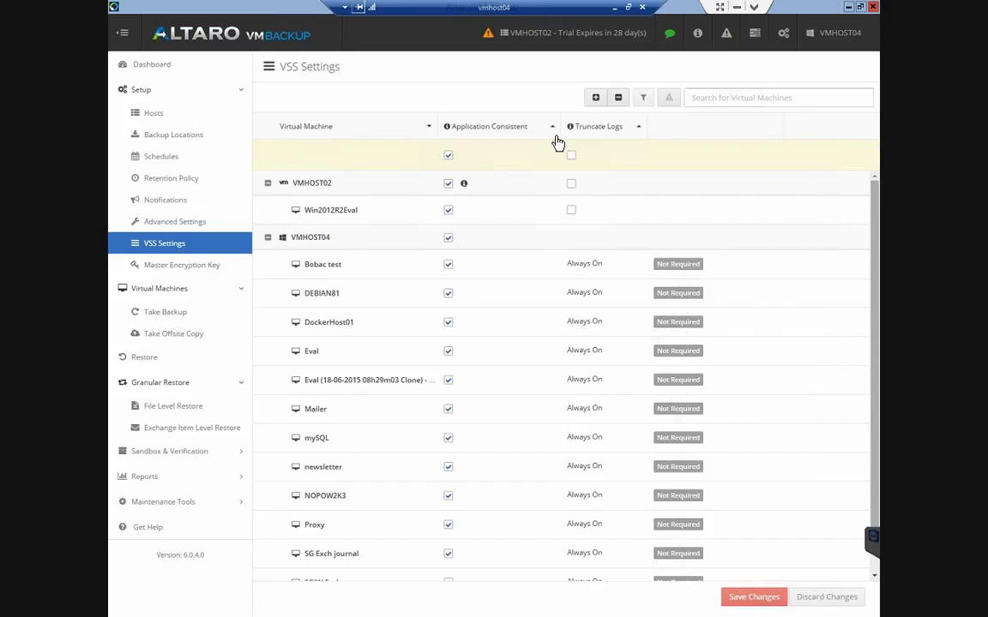
- View the dashboard's backup overview and current status, and switch to the presentation's Otázky slide
left_click(155, 64)
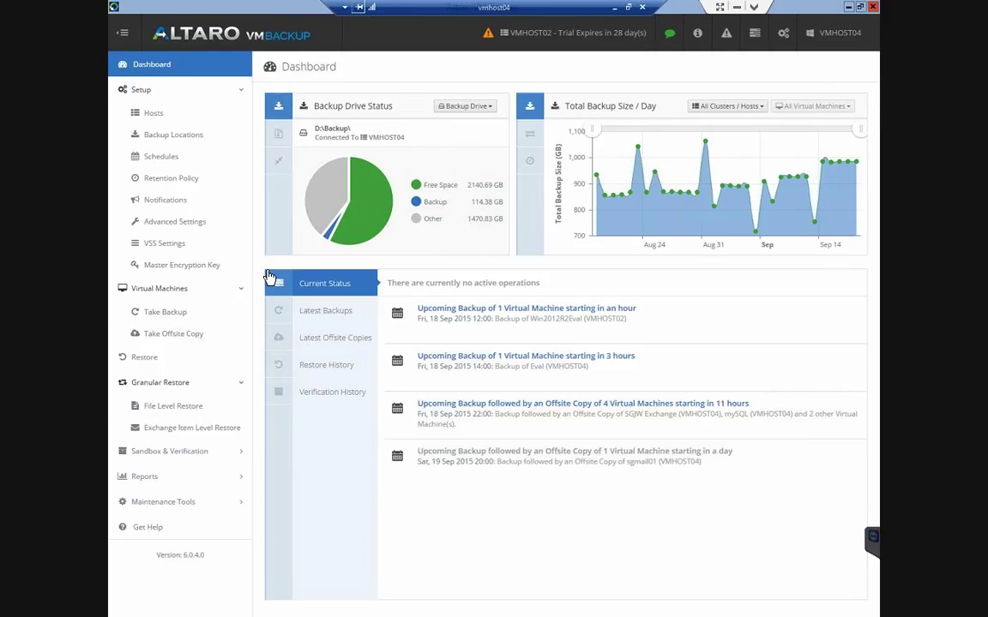
key("alt+Tab")
left_click(605, 234)
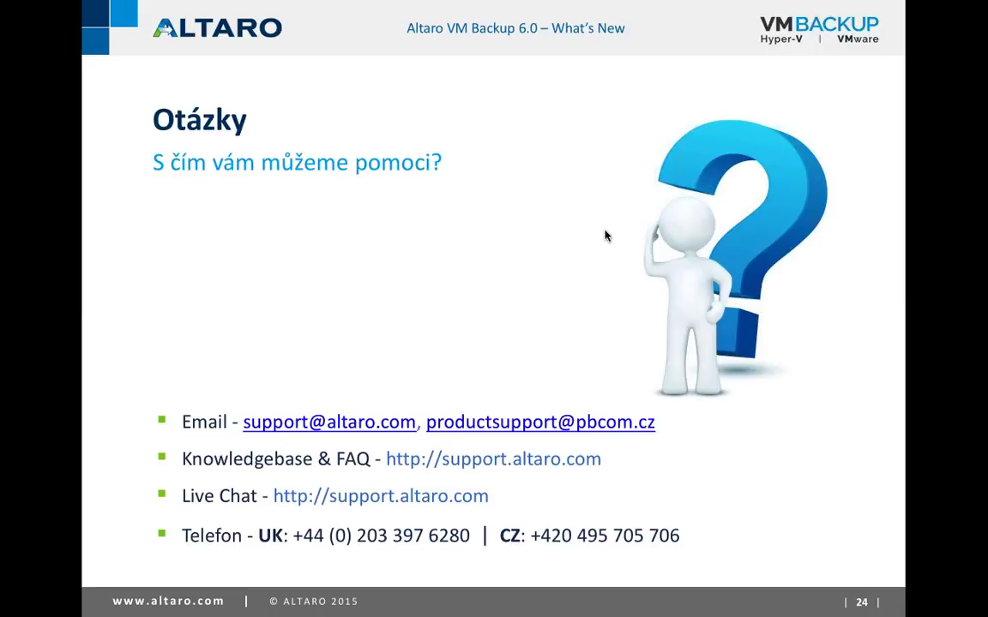